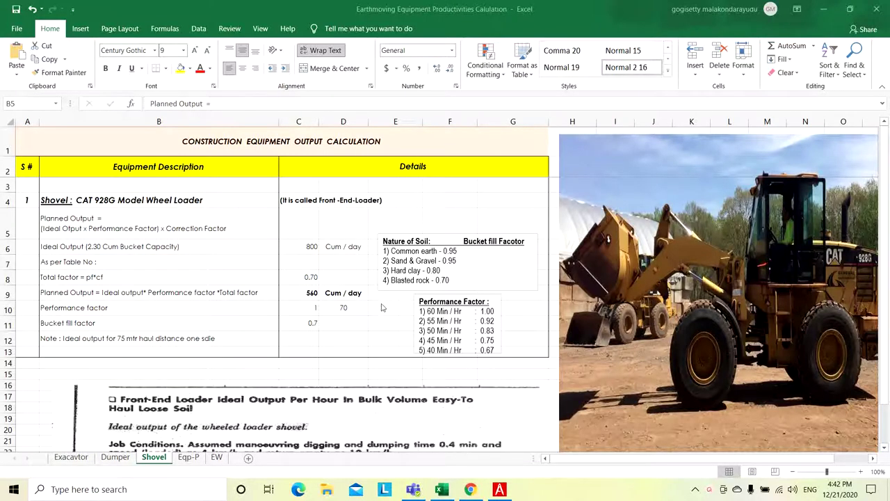
Step: Scroll the Shovel sheet down to the scanned 'Front-End Loader Ideal Output Per Hour' table
{"action": "scroll", "coordinate": [362, 338], "scroll_direction": "down", "scroll_amount": 4}
{"action": "scroll", "coordinate": [363, 338], "scroll_direction": "down", "scroll_amount": 1}
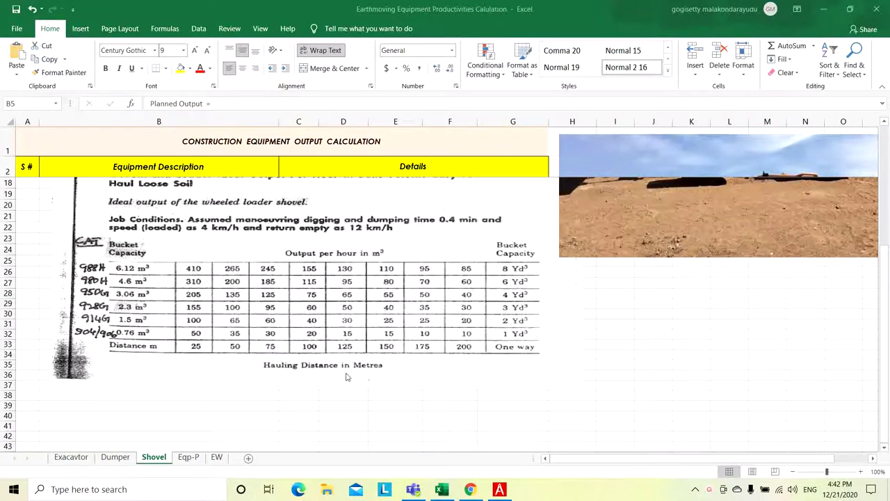
{"action": "scroll", "coordinate": [347, 377], "scroll_direction": "up", "scroll_amount": 1}
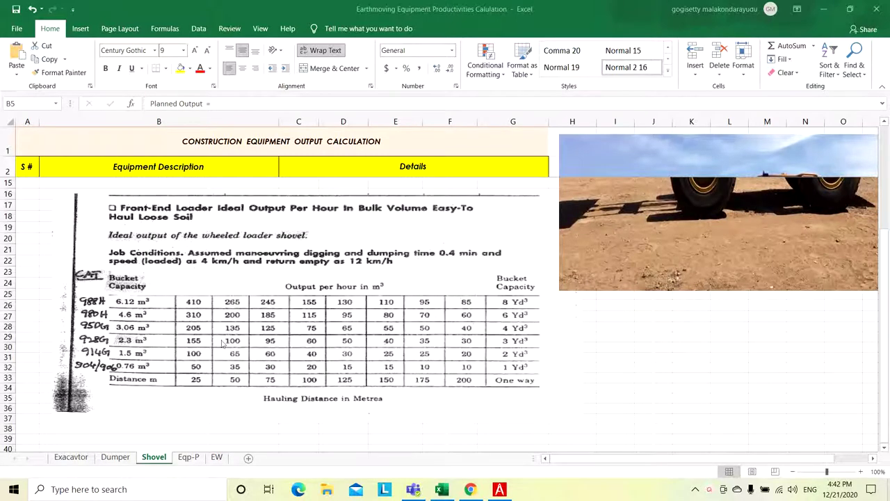
{"action": "scroll", "coordinate": [223, 343], "scroll_direction": "up", "scroll_amount": 4}
{"action": "scroll", "coordinate": [309, 314], "scroll_direction": "down", "scroll_amount": 4}
Step: Check that the 800 Cum / day ideal output in C6 comes from =100*8, reviewing its label and unit
{"action": "scroll", "coordinate": [381, 292], "scroll_direction": "up", "scroll_amount": 4}
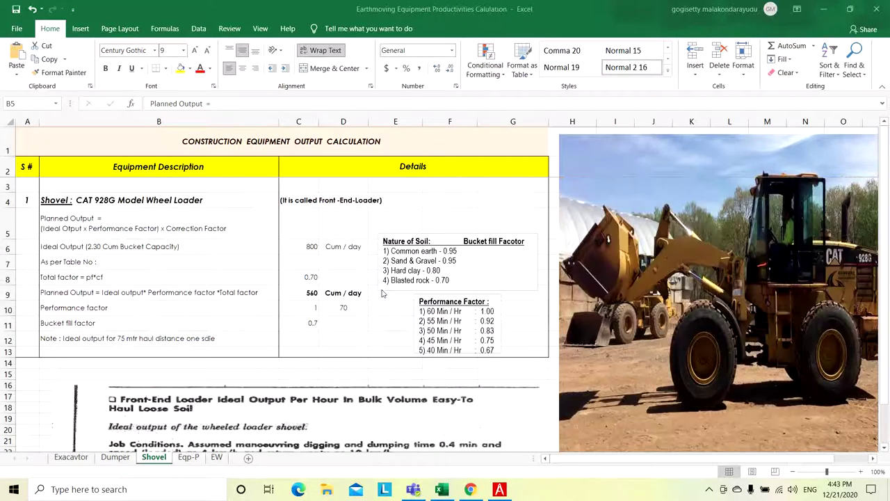
{"action": "left_click", "coordinate": [296, 249]}
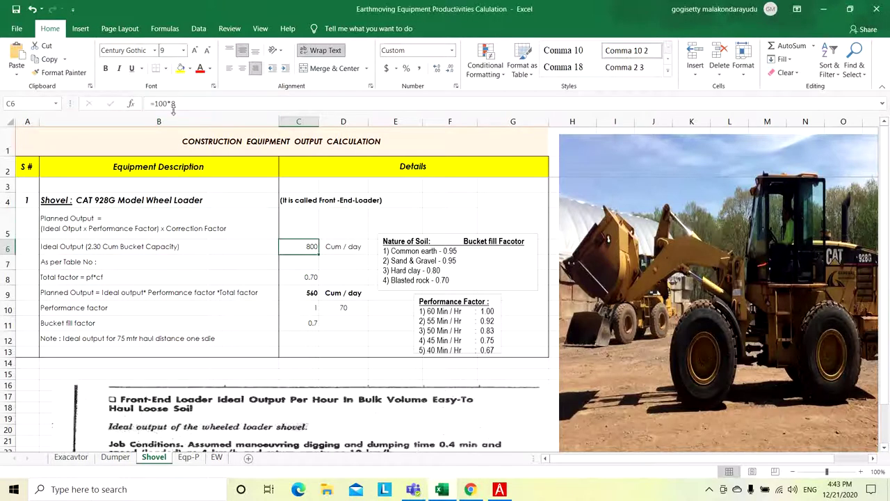
{"action": "left_click", "coordinate": [180, 247]}
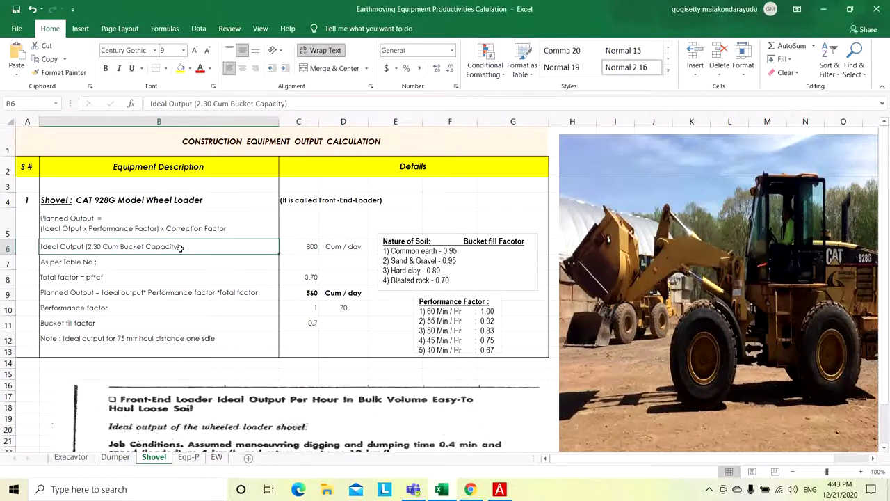
{"action": "left_click", "coordinate": [295, 248]}
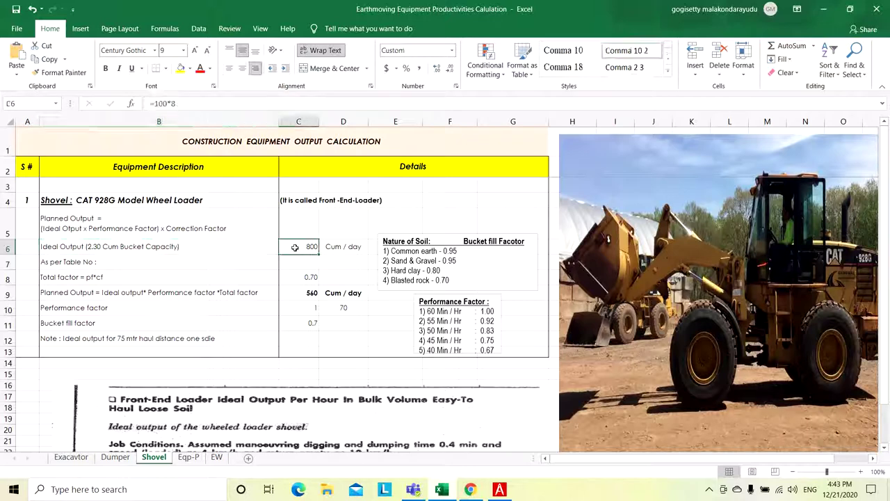
{"action": "left_click", "coordinate": [334, 249]}
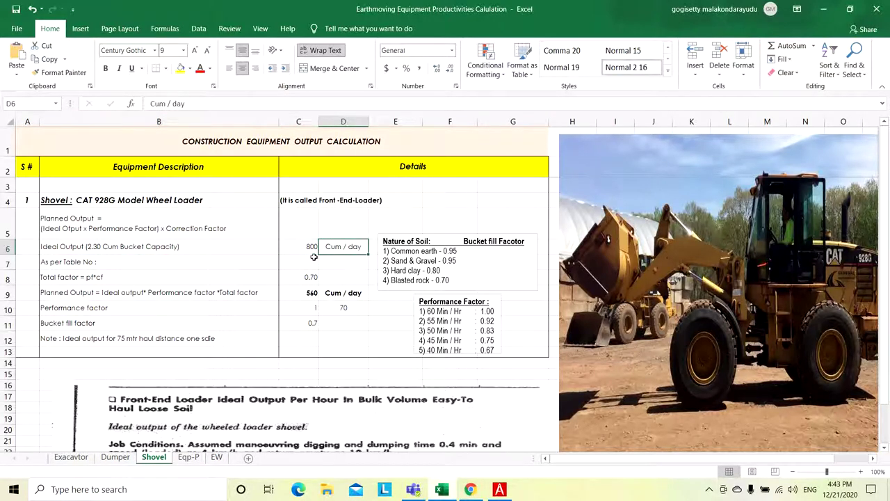
{"action": "left_click", "coordinate": [305, 249]}
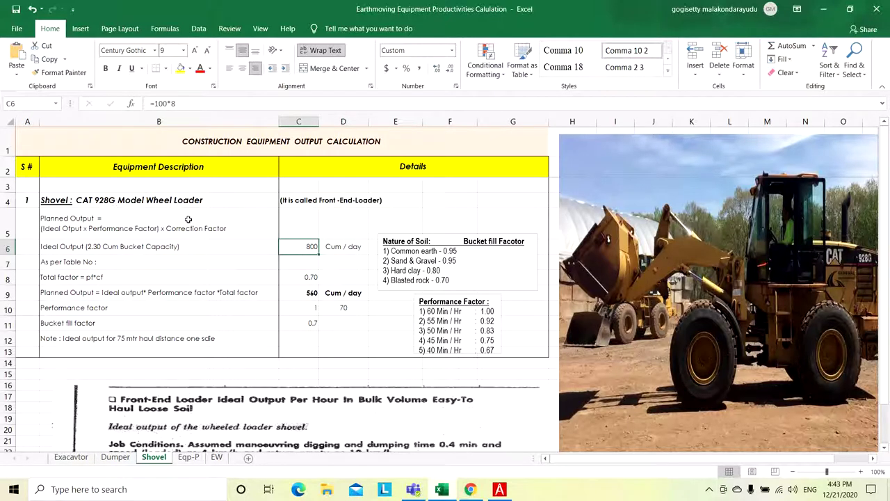
{"action": "scroll", "coordinate": [214, 299], "scroll_direction": "down", "scroll_amount": 5}
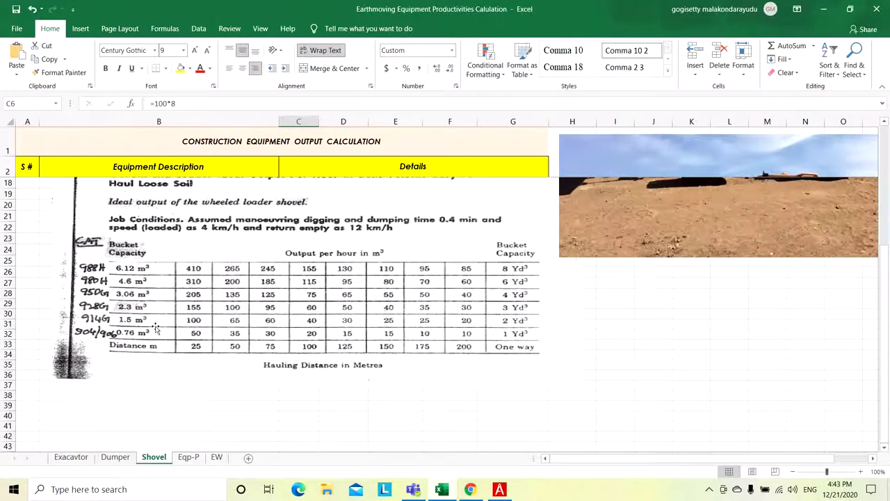
{"action": "scroll", "coordinate": [156, 325], "scroll_direction": "up", "scroll_amount": 3}
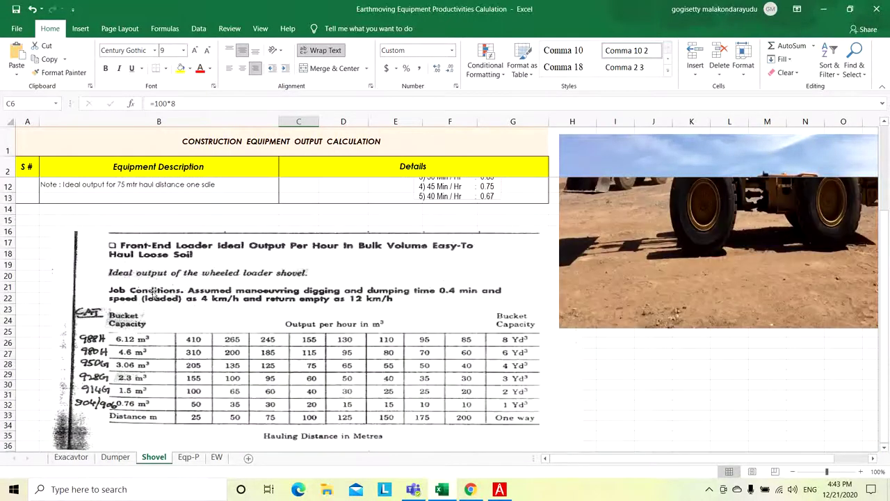
{"action": "scroll", "coordinate": [196, 269], "scroll_direction": "up", "scroll_amount": 3}
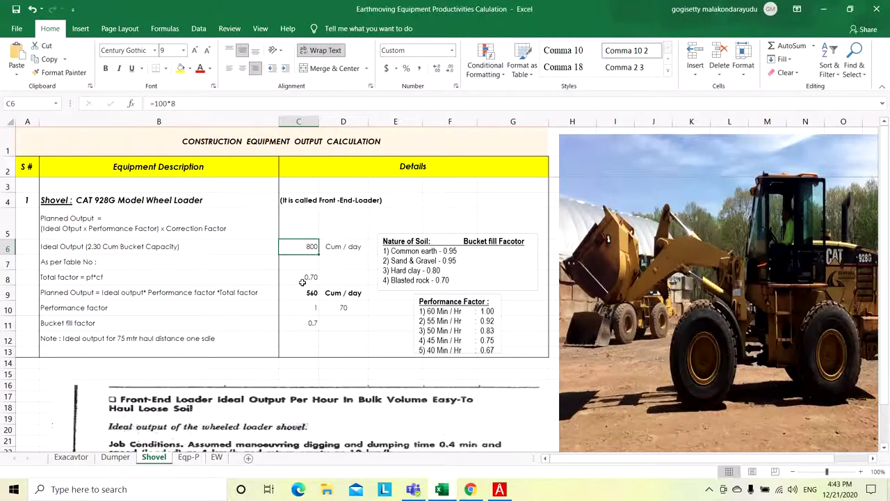
{"action": "left_click", "coordinate": [165, 247]}
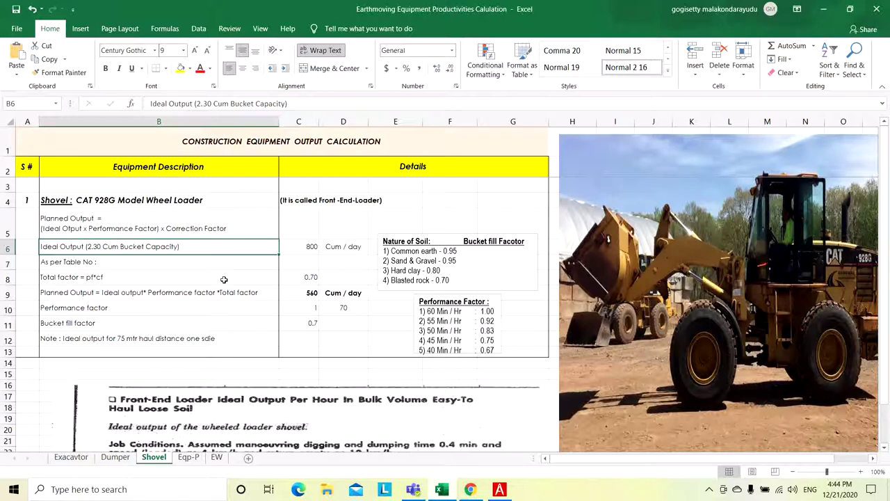
{"action": "left_click", "coordinate": [224, 279]}
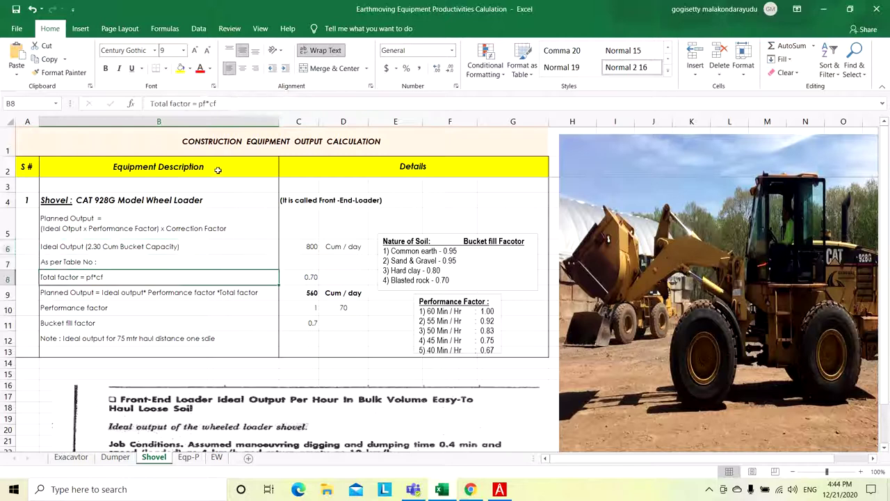
{"action": "left_click", "coordinate": [137, 307]}
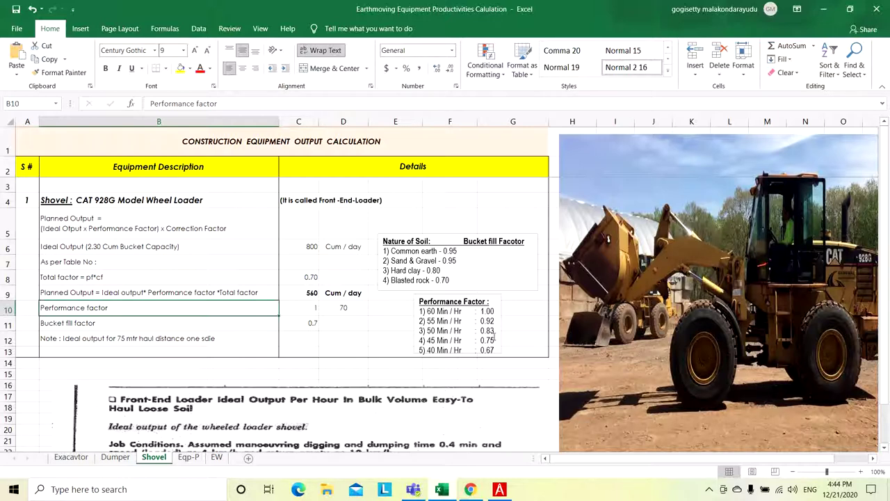
Step: Change the performance factor in C10 to 0.83, dropping planned output to 465 Cum / day
{"action": "left_click", "coordinate": [304, 311]}
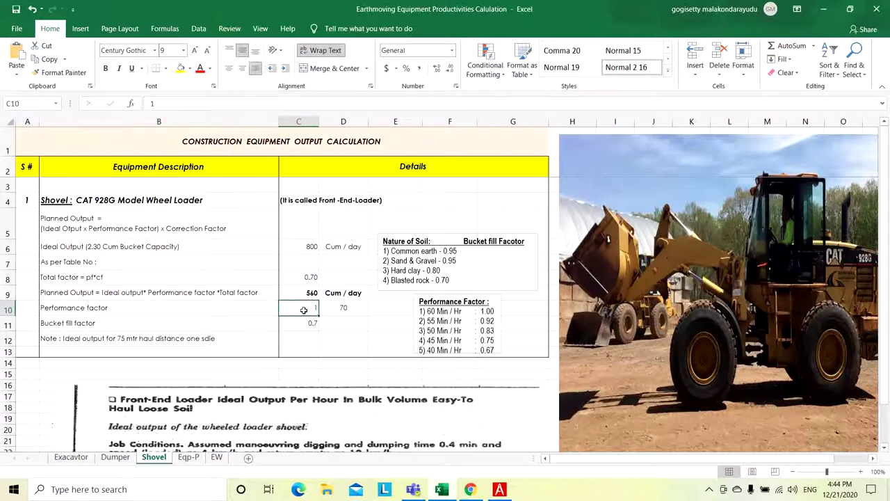
{"action": "type", "text": "0.83"}
{"action": "key", "text": "Return"}
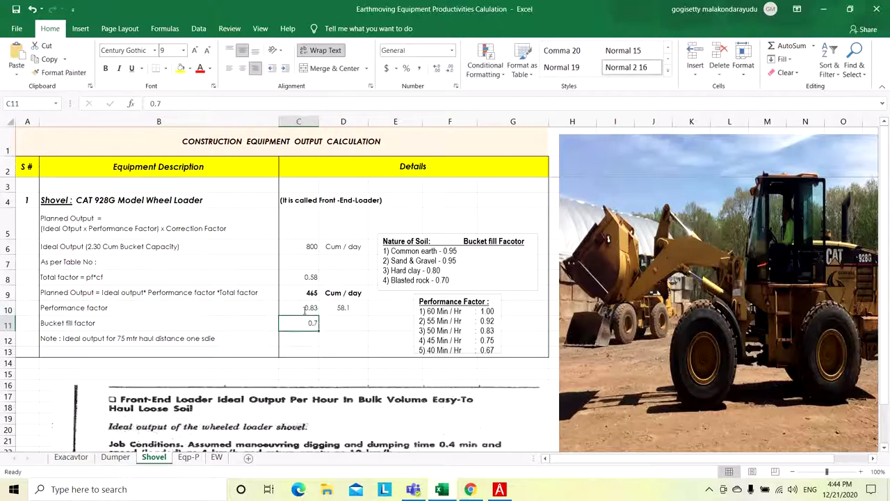
{"action": "left_click", "coordinate": [168, 322]}
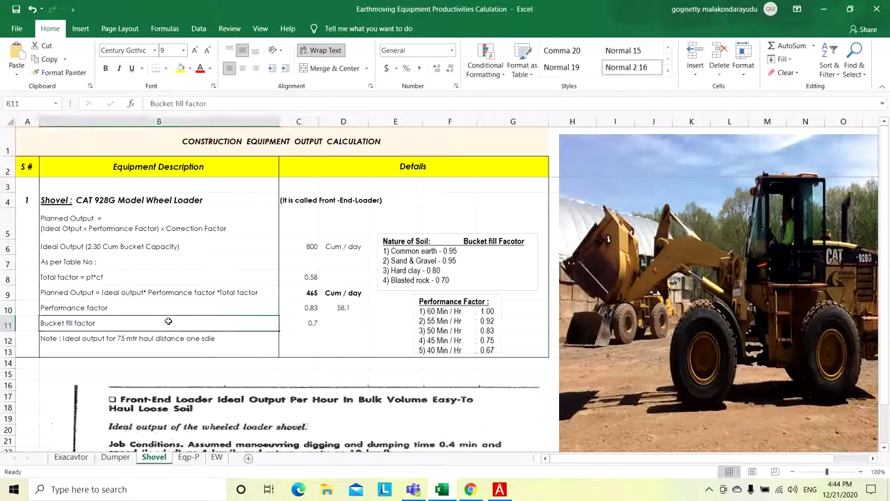
{"action": "left_click", "coordinate": [294, 324]}
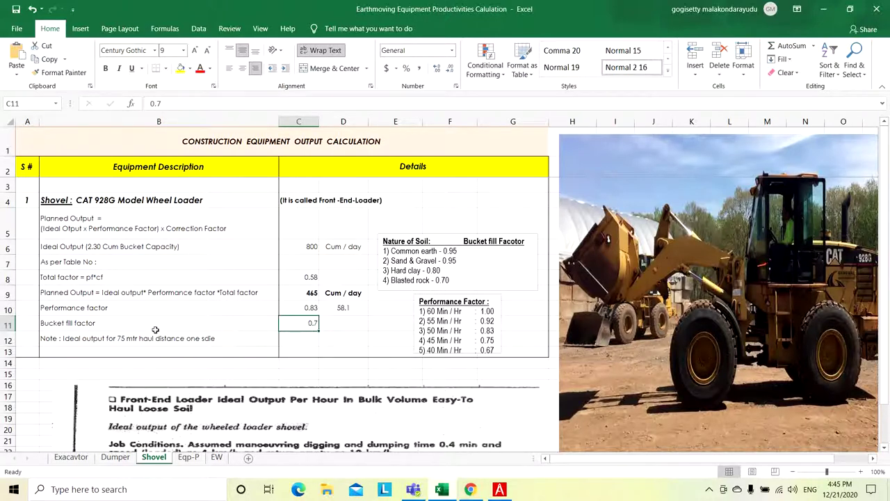
Step: Enter 0.95 as the bucket fill factor in C11 and recheck the two factor rows
{"action": "type", "text": "0.95"}
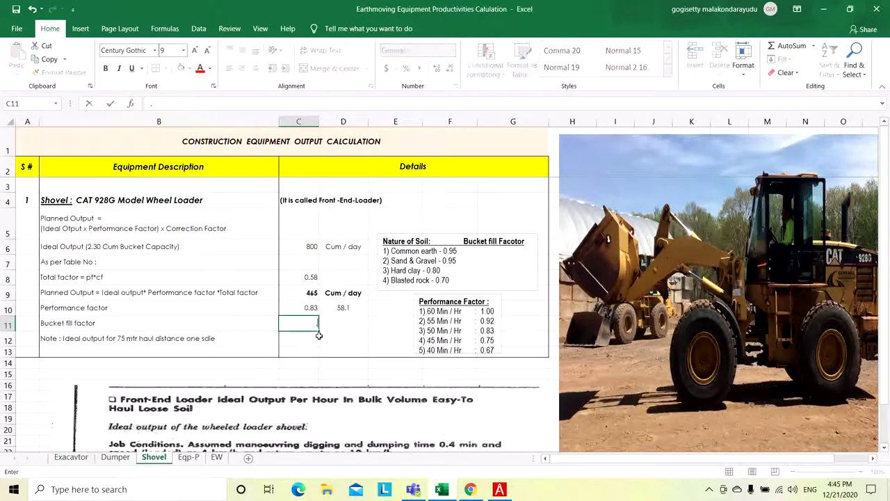
{"action": "key", "text": "Return"}
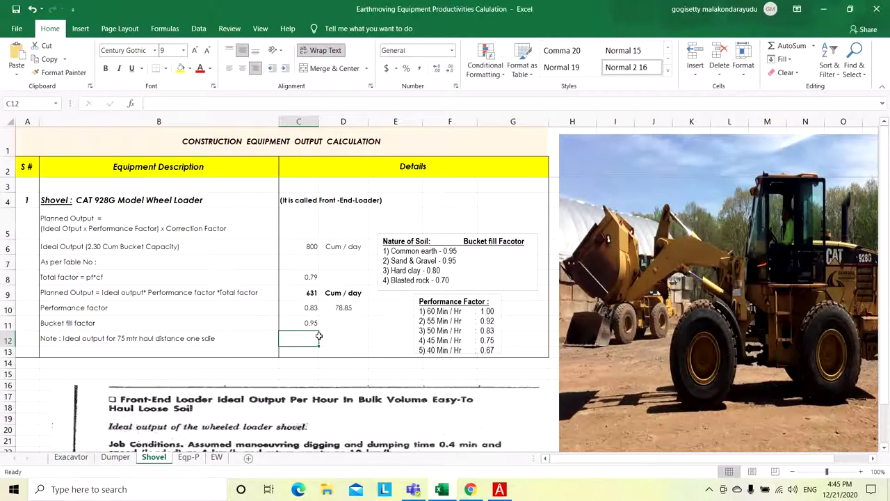
{"action": "left_click", "coordinate": [158, 310]}
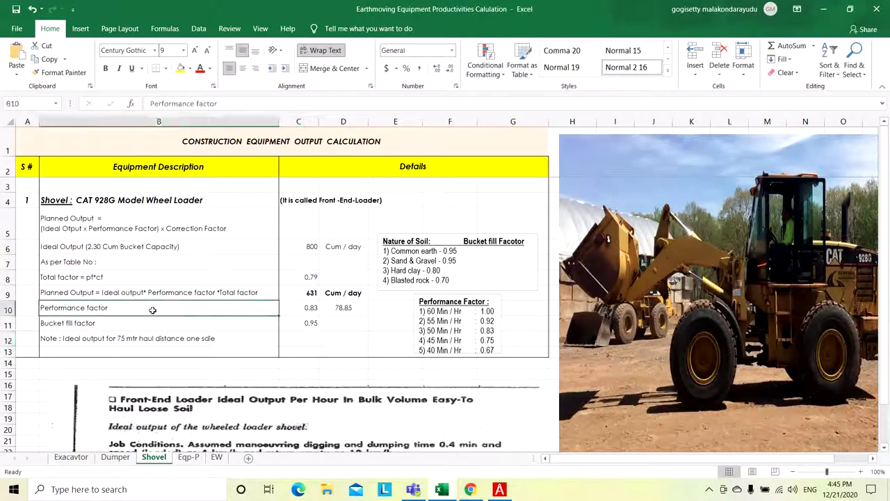
{"action": "left_click", "coordinate": [289, 309]}
{"action": "left_click", "coordinate": [258, 328]}
{"action": "left_click", "coordinate": [303, 324]}
Step: Review the formulas for the 0.79 total factor, 800 ideal output, 631 planned output and 78.85 hourly output
{"action": "left_click", "coordinate": [227, 275]}
{"action": "left_click", "coordinate": [295, 279]}
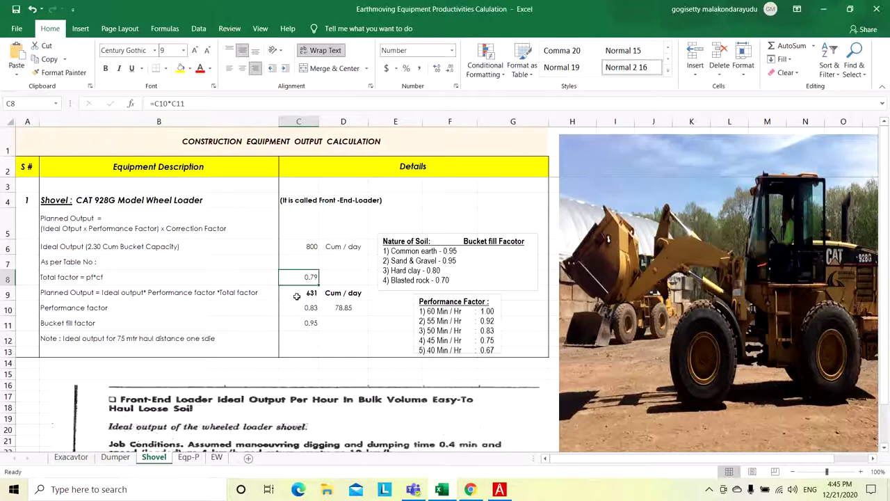
{"action": "left_click", "coordinate": [299, 248]}
{"action": "left_click", "coordinate": [292, 292]}
{"action": "left_click", "coordinate": [195, 292]}
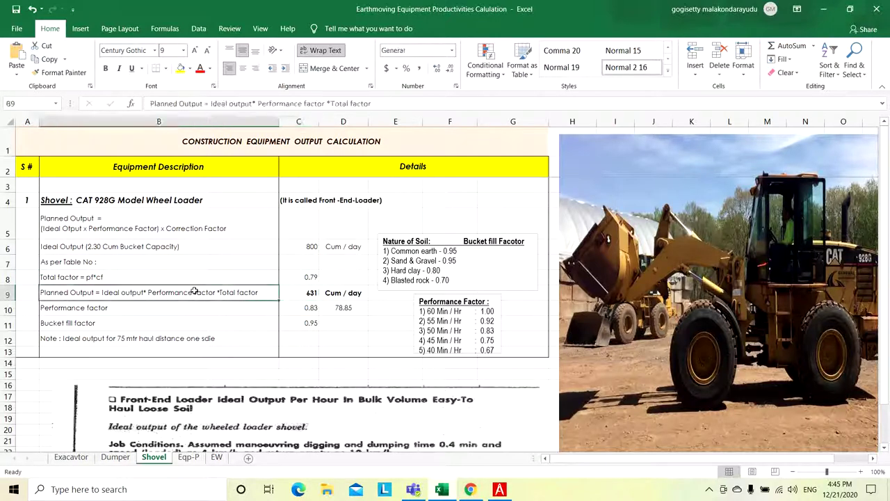
{"action": "left_click", "coordinate": [290, 297]}
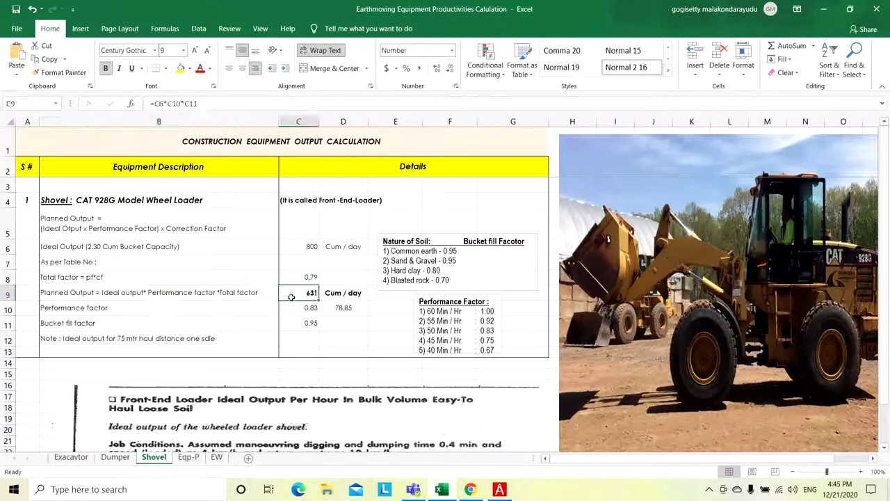
{"action": "left_click", "coordinate": [338, 309]}
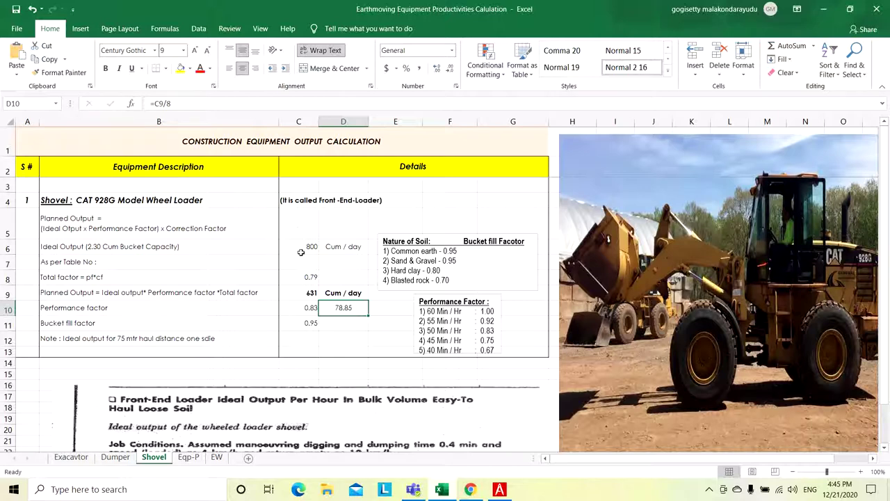
{"action": "scroll", "coordinate": [324, 357], "scroll_direction": "down", "scroll_amount": 4}
{"action": "scroll", "coordinate": [324, 357], "scroll_direction": "down", "scroll_amount": 2}
{"action": "scroll", "coordinate": [369, 355], "scroll_direction": "up", "scroll_amount": 2}
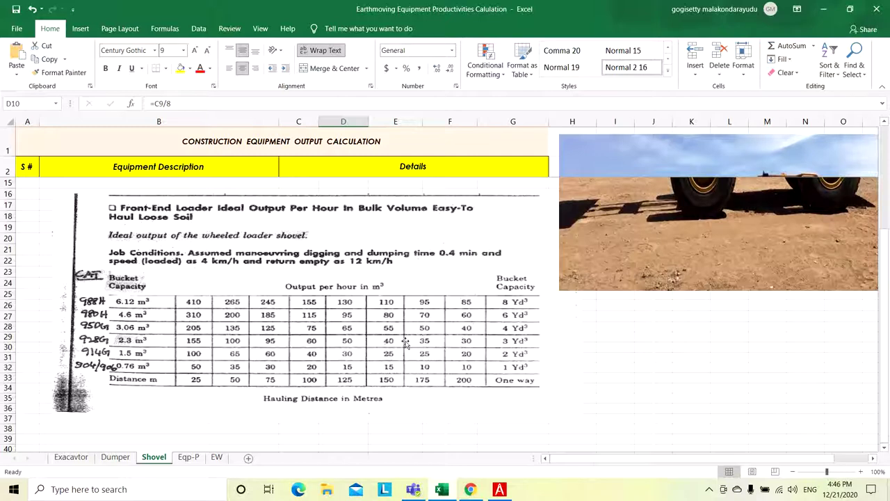
{"action": "scroll", "coordinate": [358, 362], "scroll_direction": "up", "scroll_amount": 4}
{"action": "scroll", "coordinate": [358, 362], "scroll_direction": "down", "scroll_amount": 4}
{"action": "scroll", "coordinate": [358, 362], "scroll_direction": "up", "scroll_amount": 2}
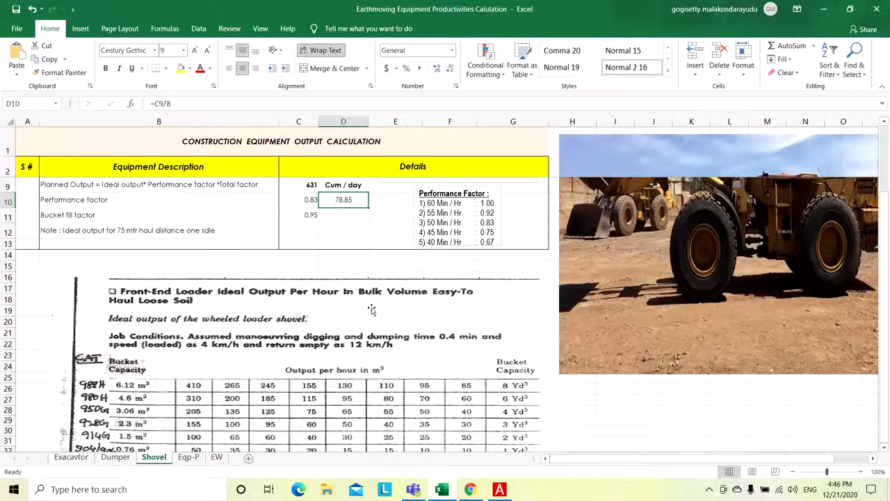
Step: Scroll up to row 3 to show the full CAT 928G block with 631 Cum/day
{"action": "left_click", "coordinate": [341, 226]}
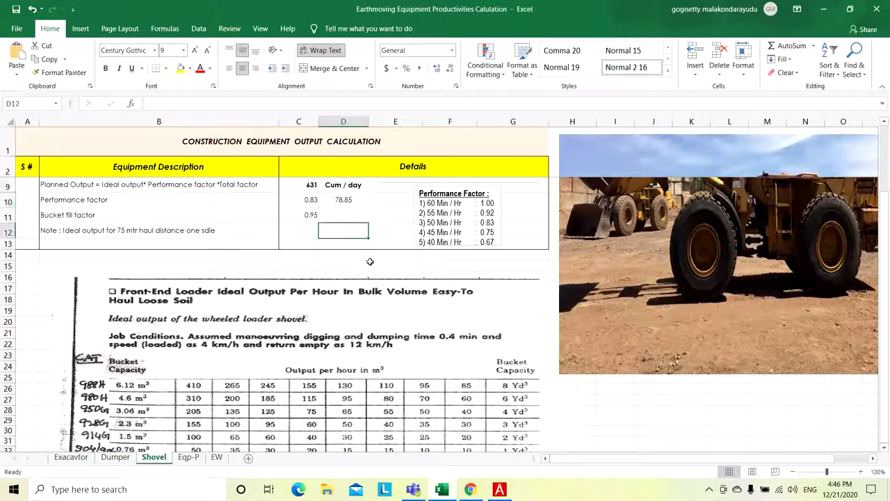
{"action": "scroll", "coordinate": [370, 260], "scroll_direction": "up", "scroll_amount": 2}
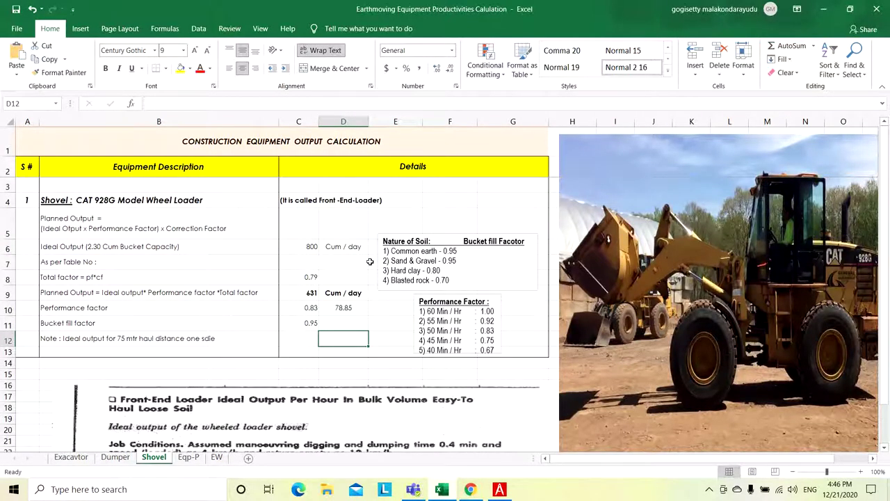